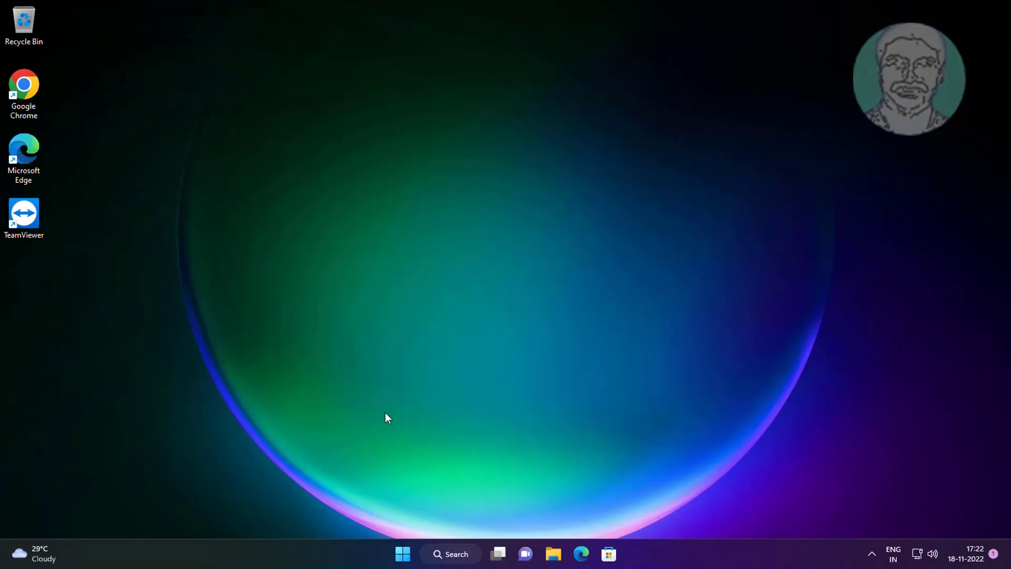
- Open Device Manager and expand Display adapters to select the VMware SVGA 3D adapter
right_click(404, 554)
click(400, 285)
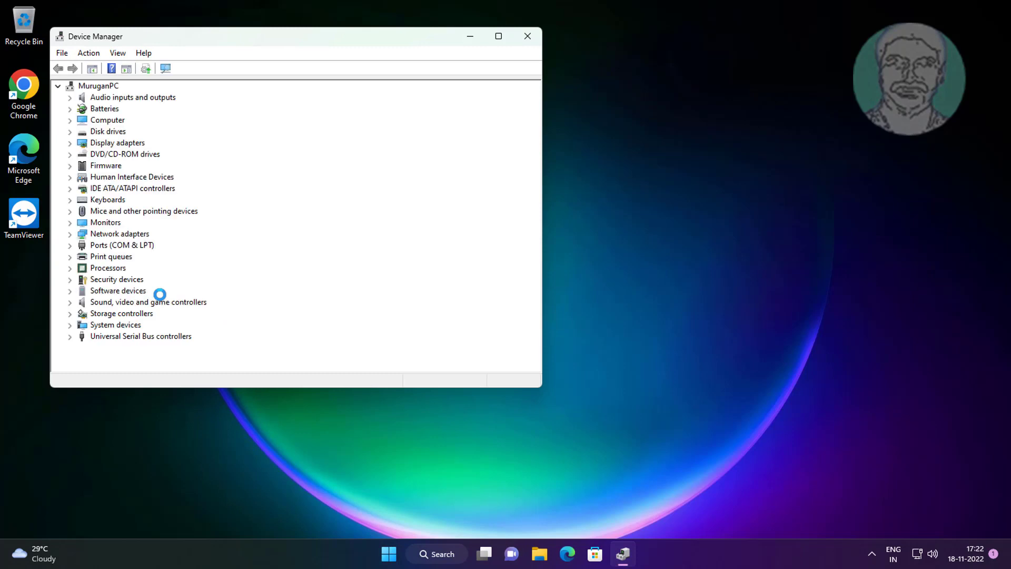
click(135, 144)
click(71, 143)
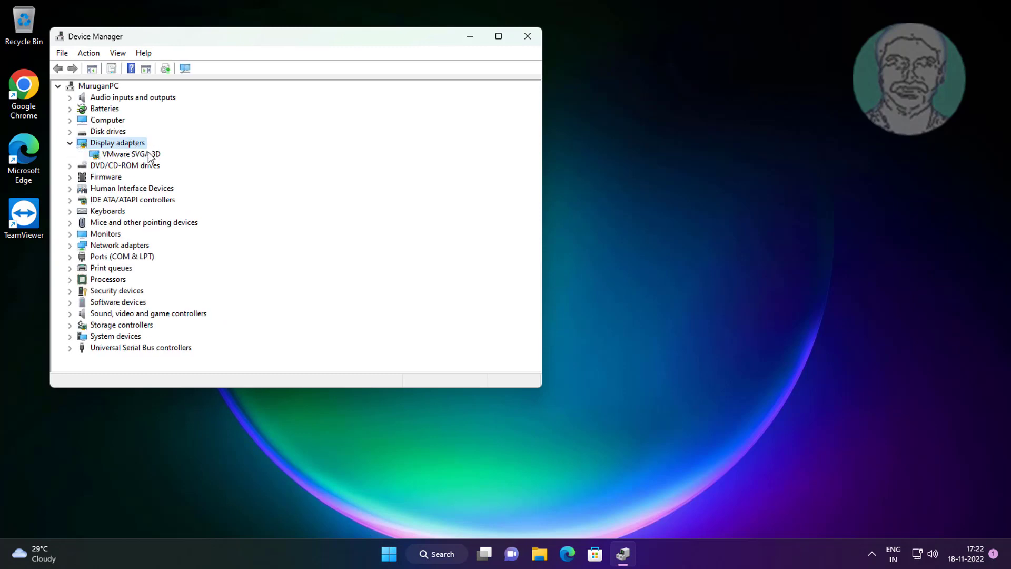
click(149, 153)
- Search automatically for a newer VMware SVGA 3D driver, then close Device Manager
right_click(151, 154)
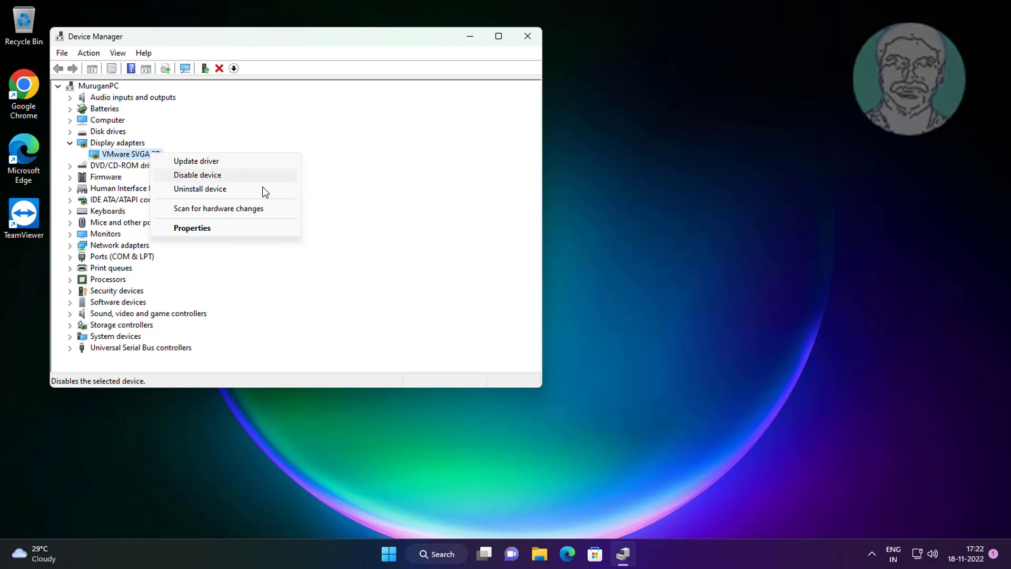
click(226, 162)
click(312, 200)
click(462, 354)
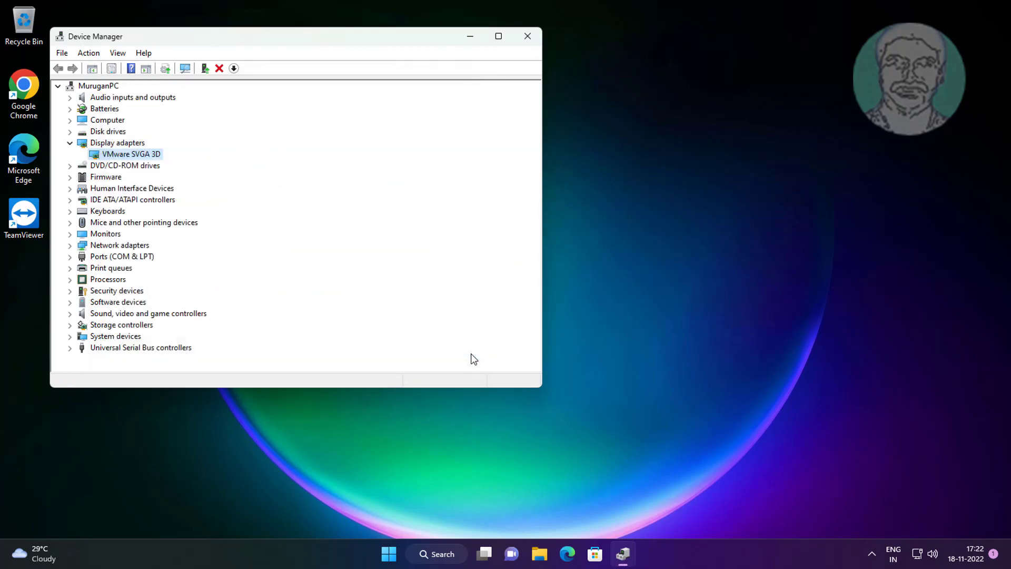
click(526, 38)
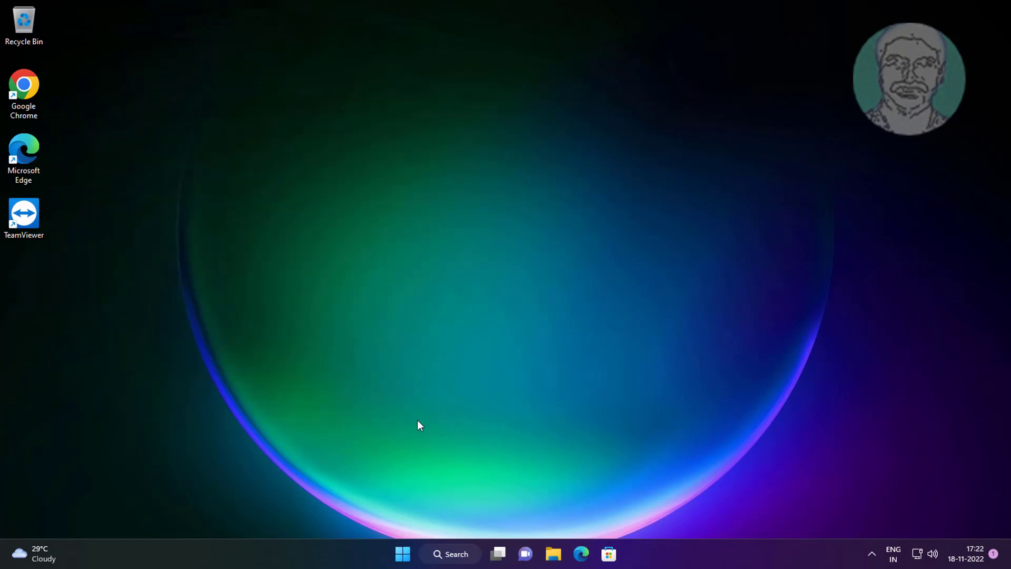
- Search 'cmd' and run Command Prompt as administrator, approving the UAC prompt
click(438, 553)
text(cmd)
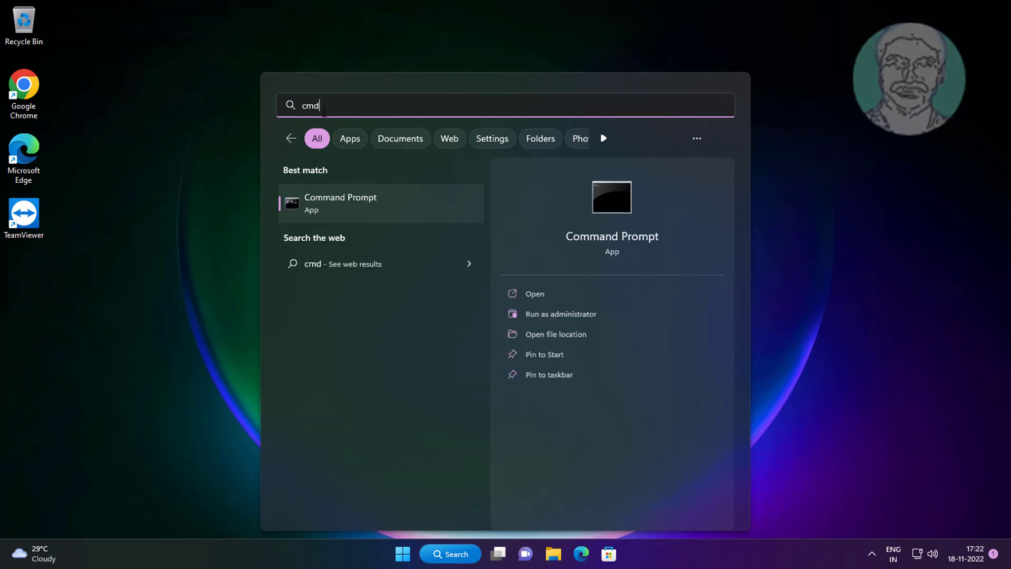
right_click(370, 202)
click(434, 220)
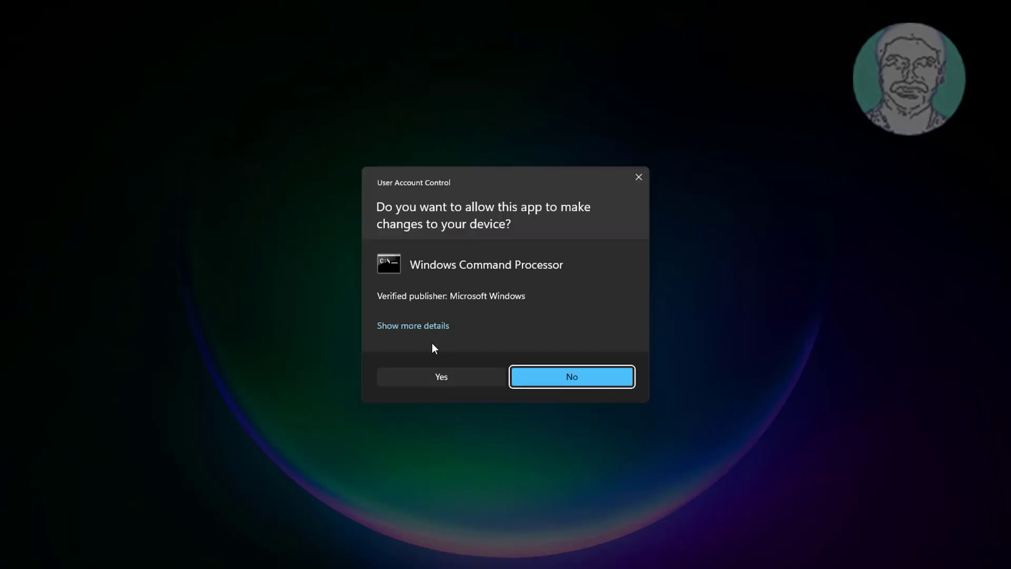
click(464, 380)
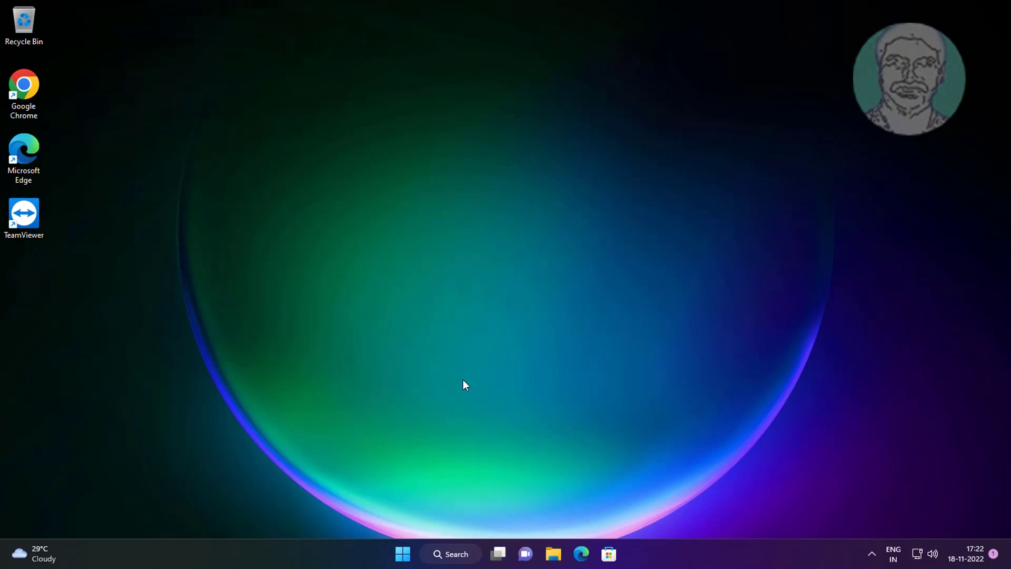
- Run sfc /scannow until it reports corrupt files found and successfully repaired
text(sfc)
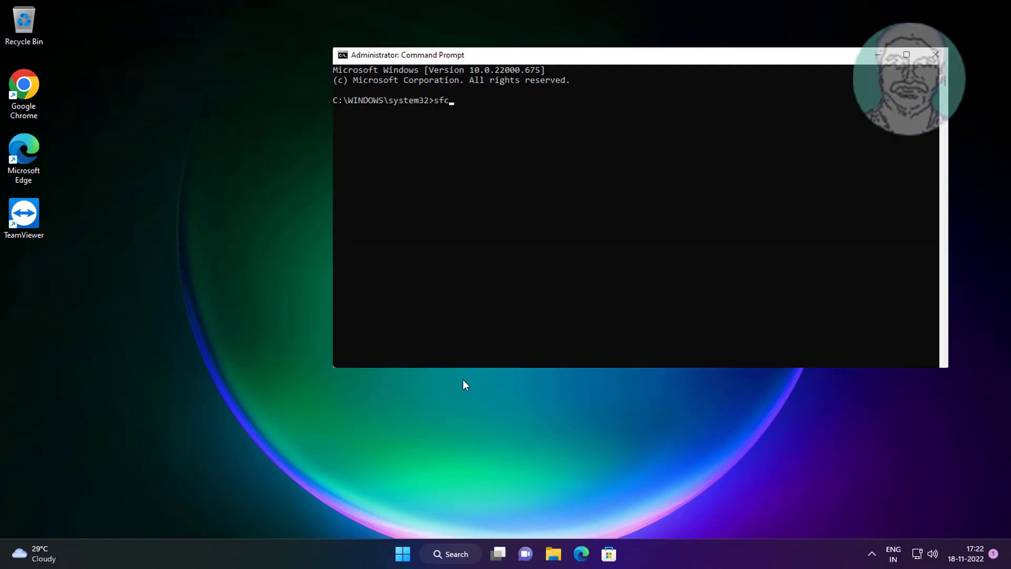
text( /scannow)
key(Return)
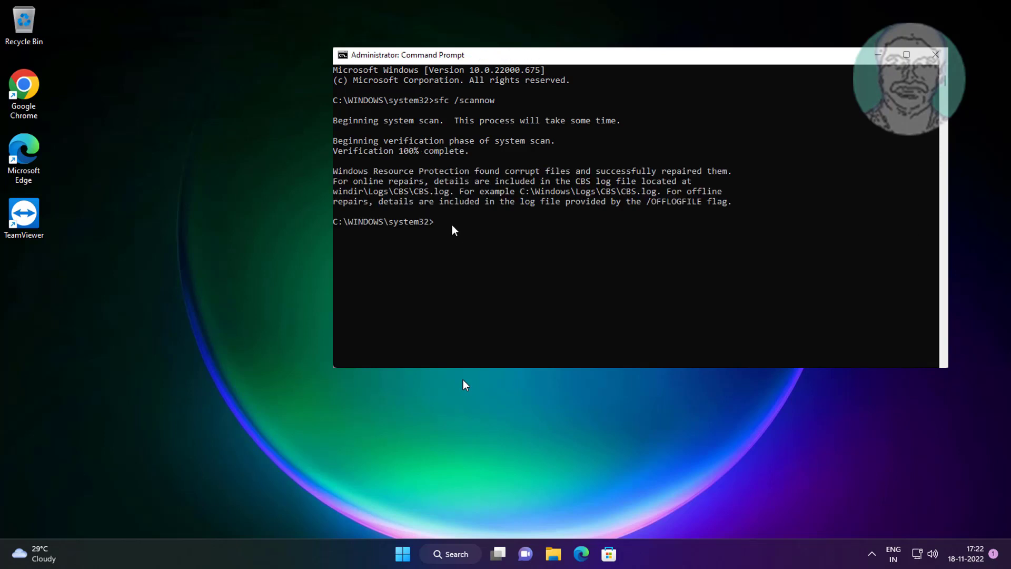
click(453, 225)
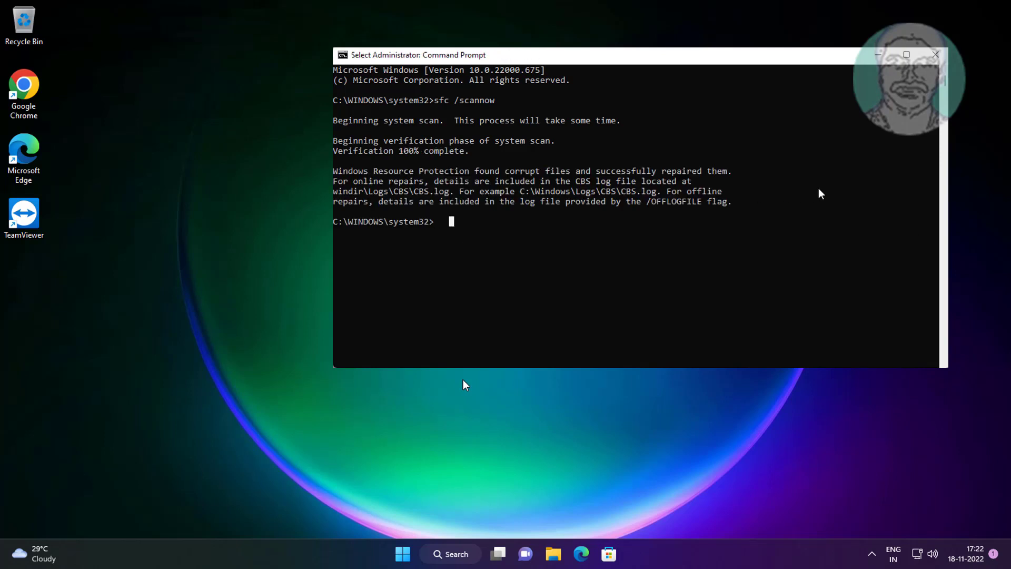
- Run dism /online /cleanup-image /restorehealth and let it complete successfully
key(Escape)
text(dism /)
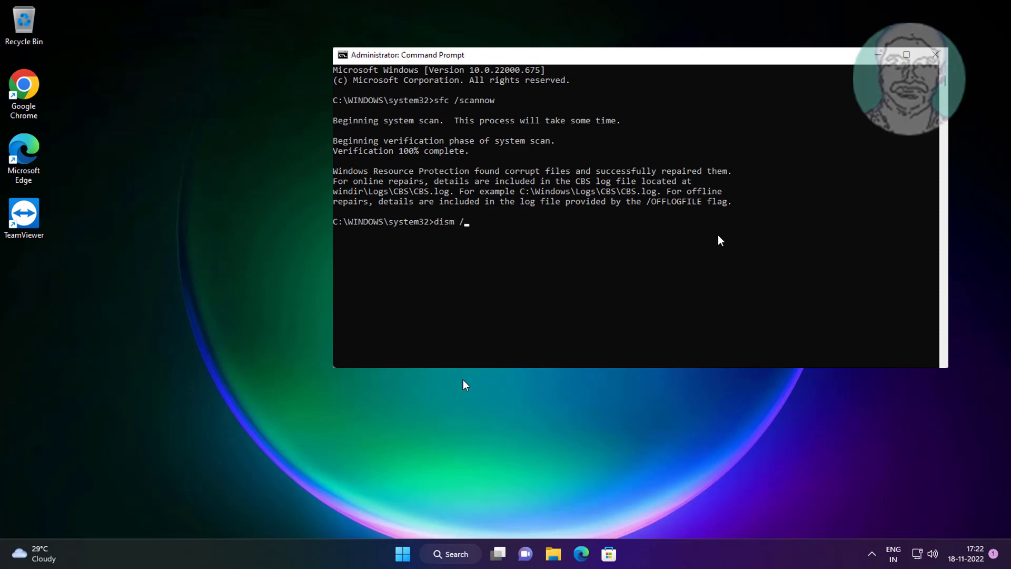
text(online /cleanup-image /r)
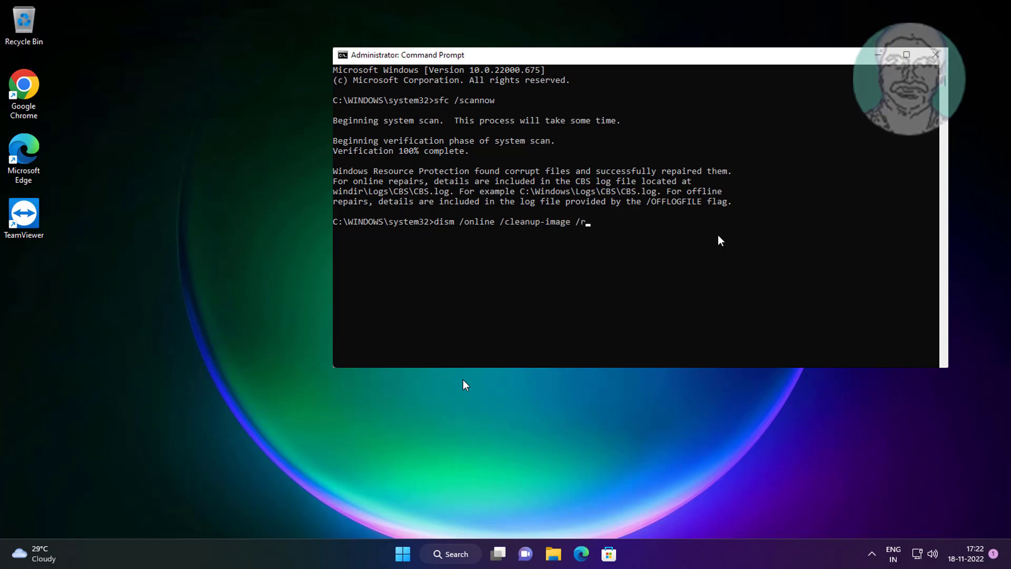
text(estorehealth)
key(Return)
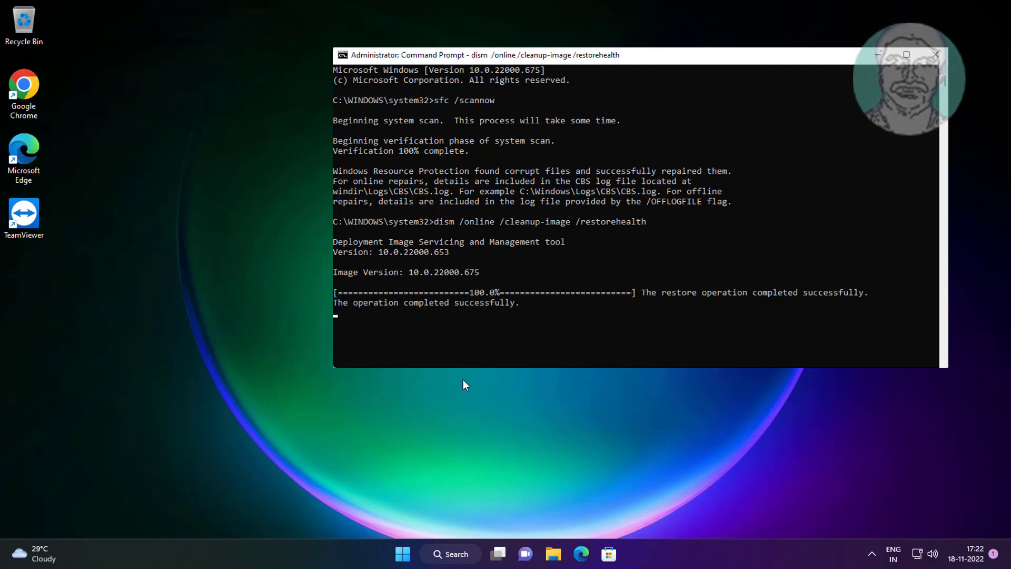
- Close the Command Prompt window with the exit command
click(476, 329)
text(exit)
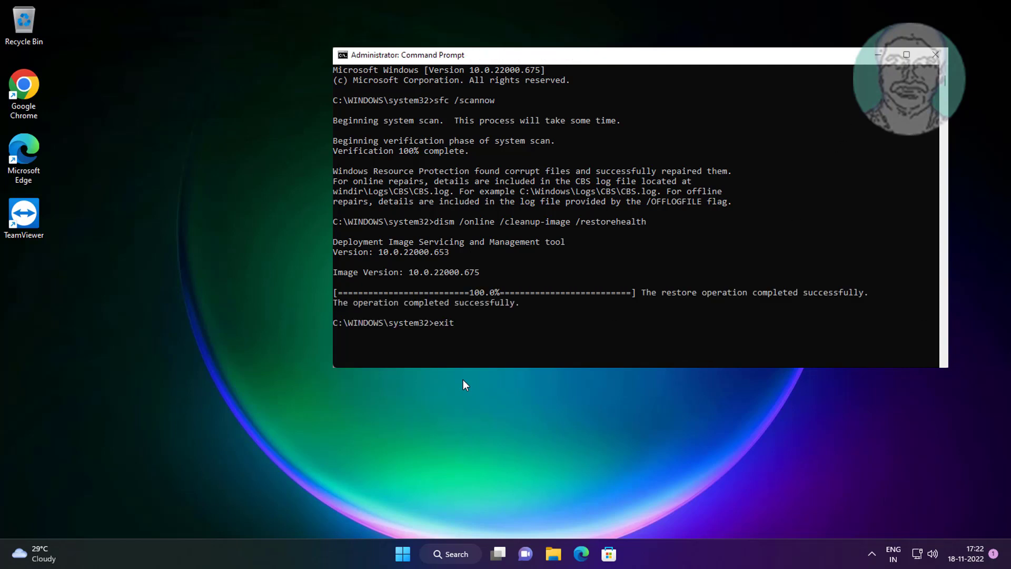
key(Return)
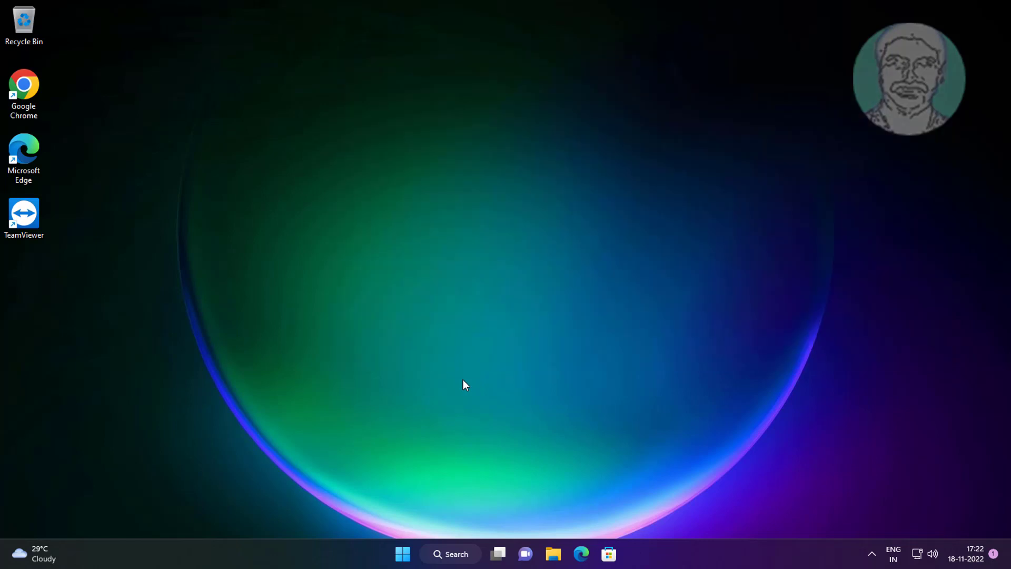
- Search 'memory diagnostic' and launch Windows Memory Diagnostic to run the memory test
click(403, 554)
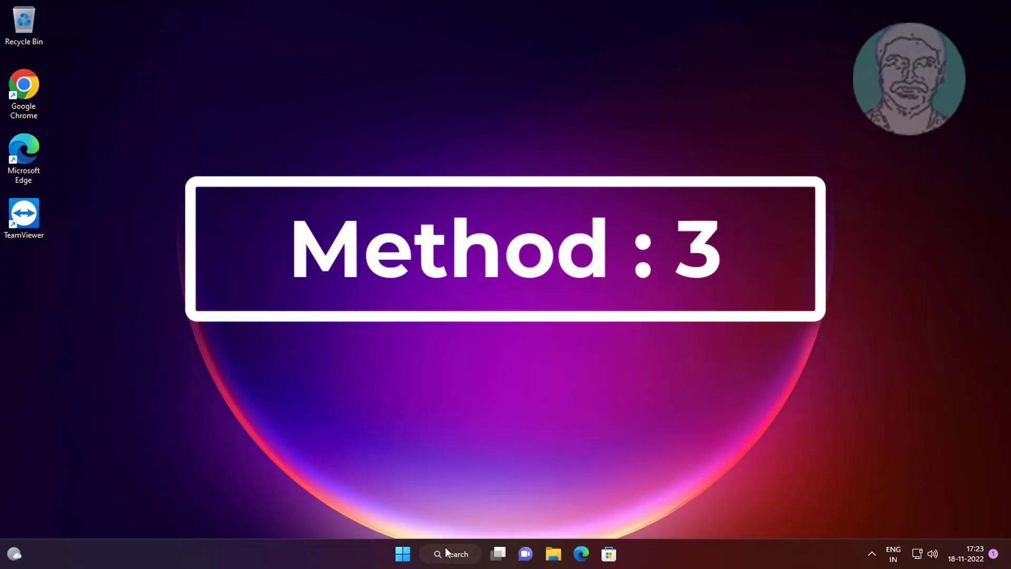
click(445, 547)
text(m)
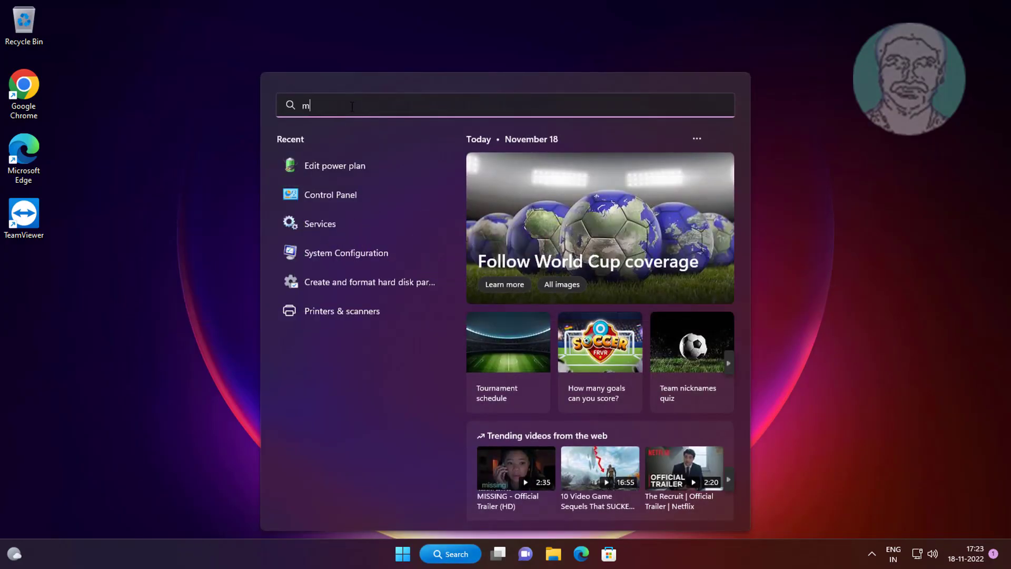
text(emory dia)
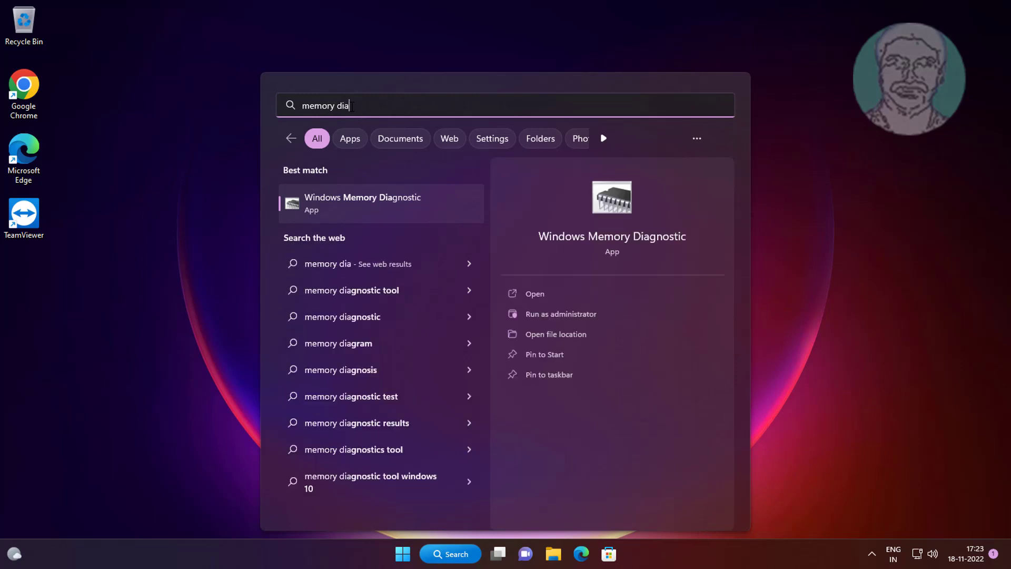
text(gnostic)
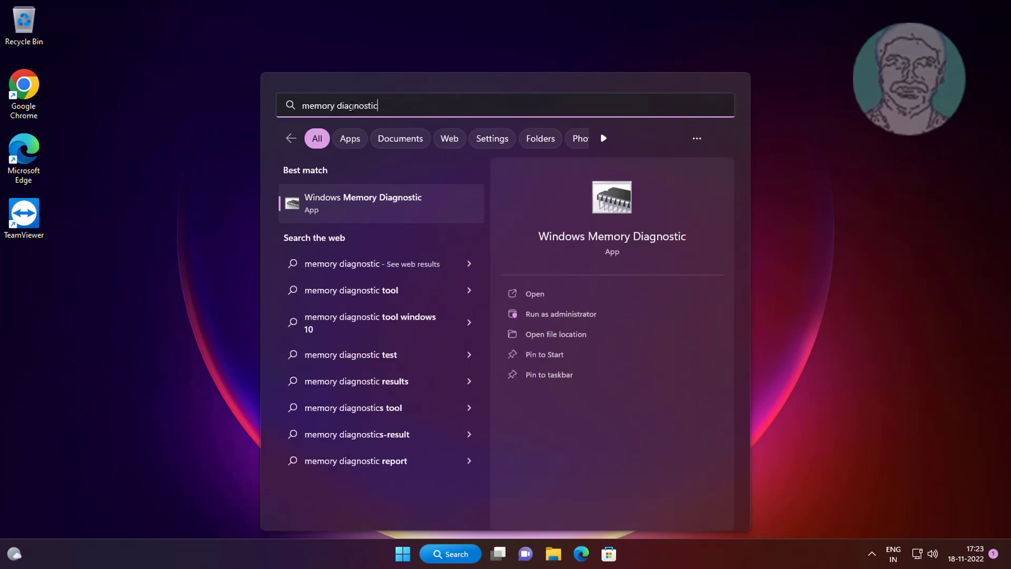
click(362, 206)
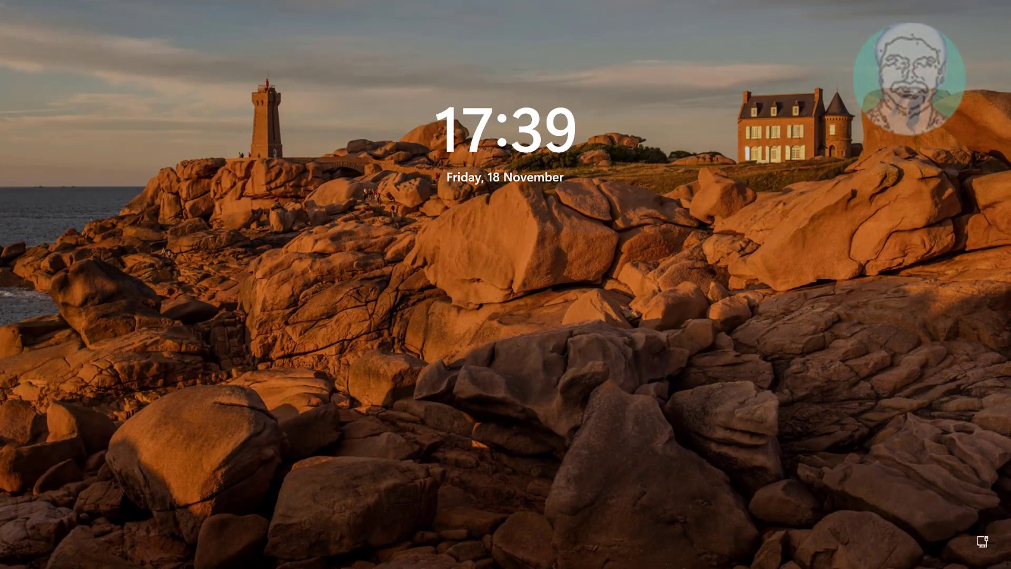
- Sign in with the account password and search Windows for 'event viewer'
text(*********)
key(Return)
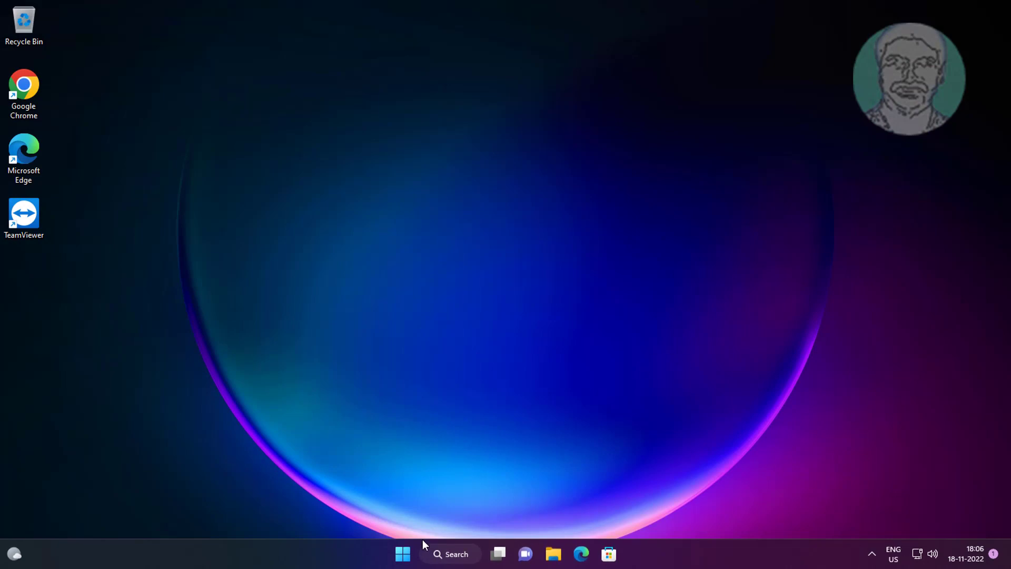
click(443, 553)
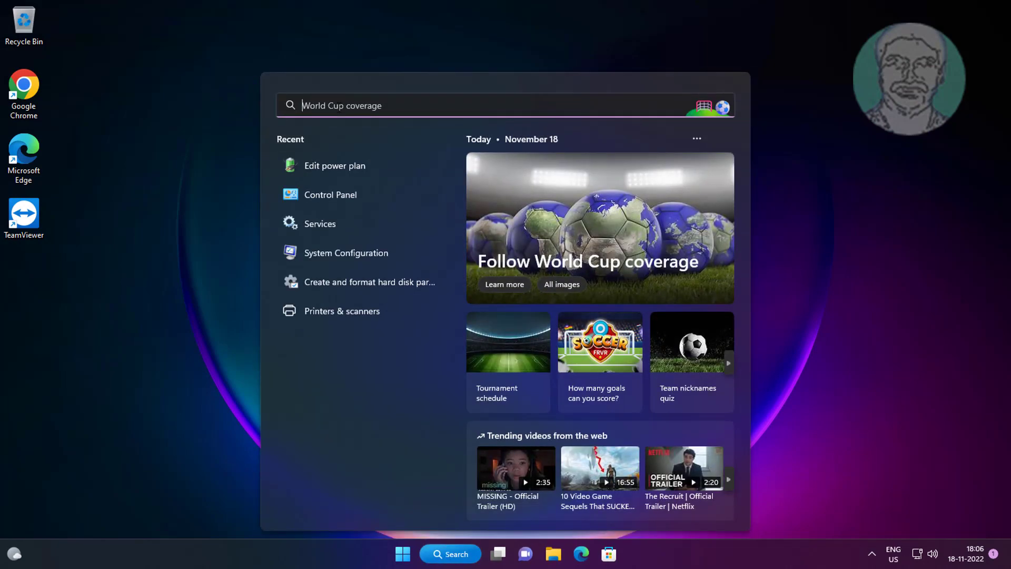
text(even)
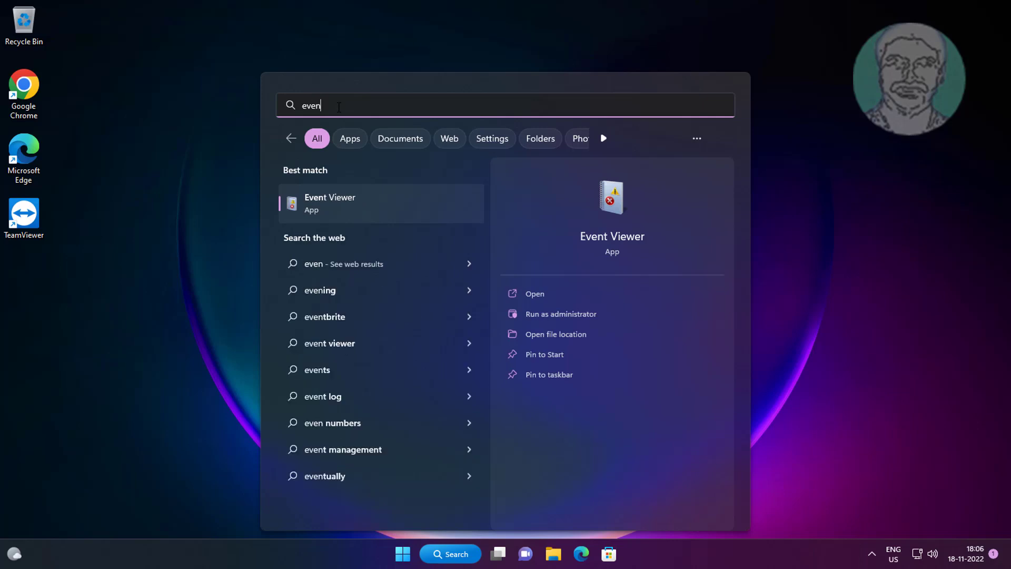
text(t viewer)
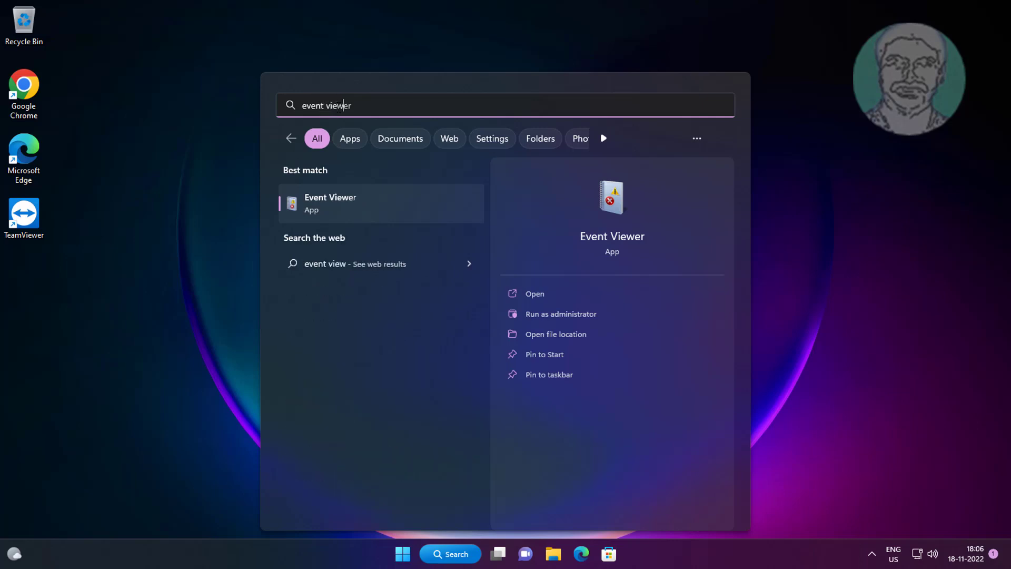
- Open Event Viewer maximized and show the System log under Windows Logs
click(316, 200)
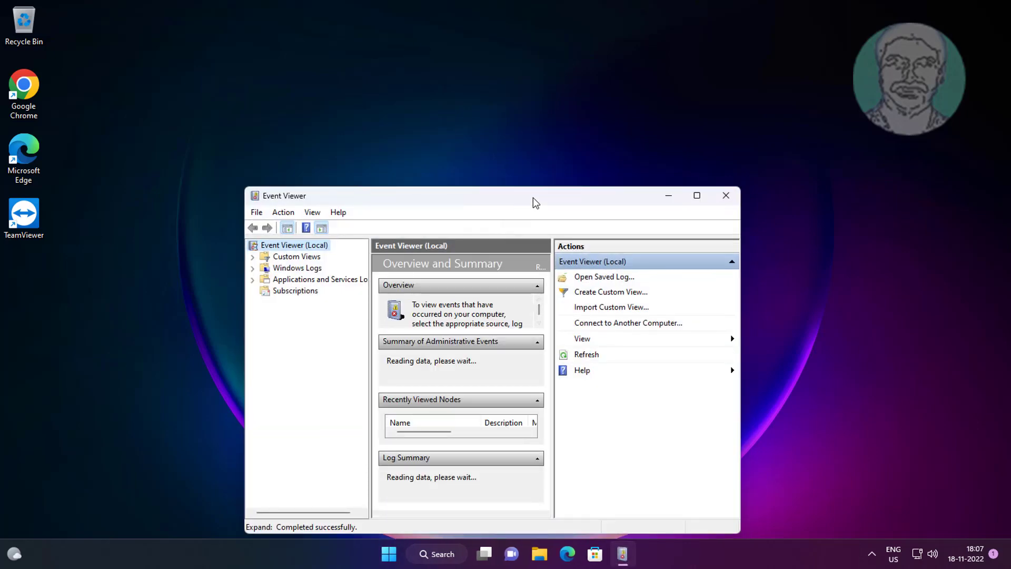
click(697, 196)
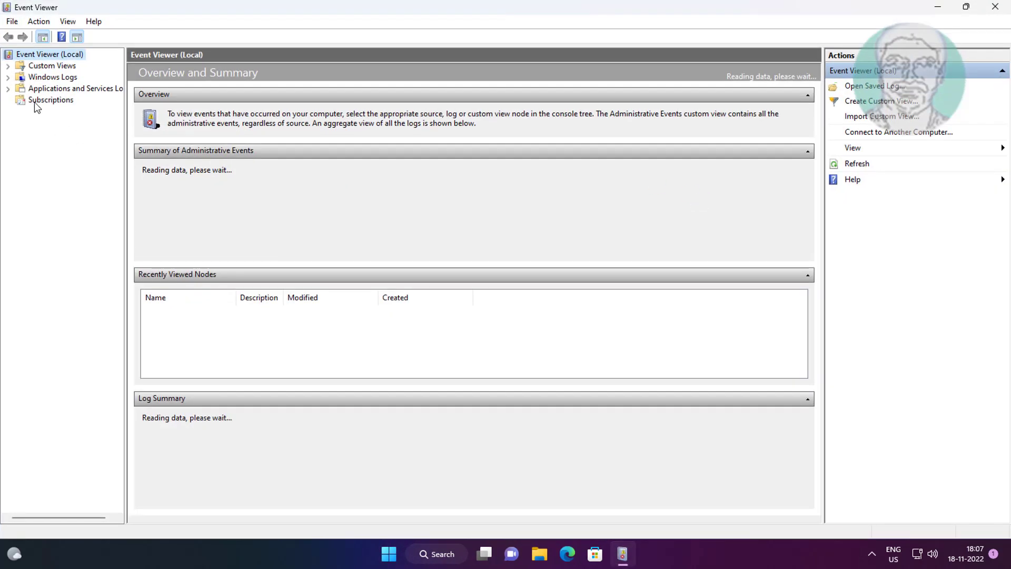
click(48, 78)
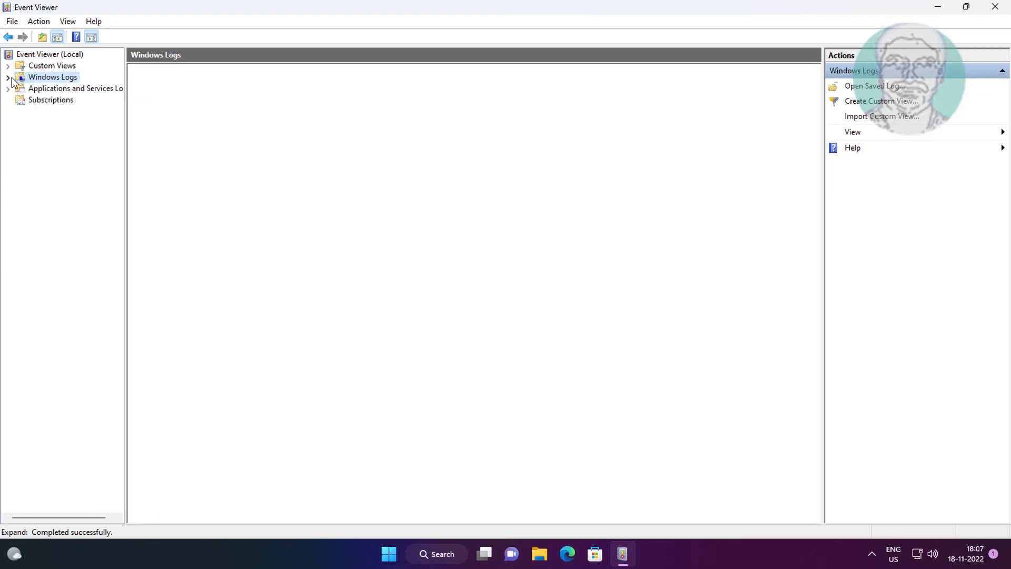
click(9, 78)
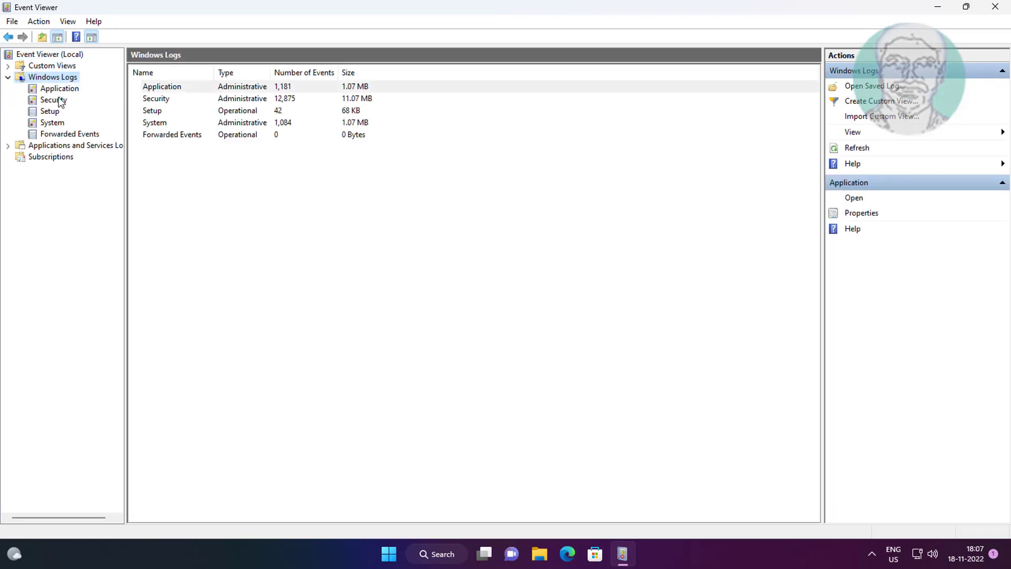
click(58, 124)
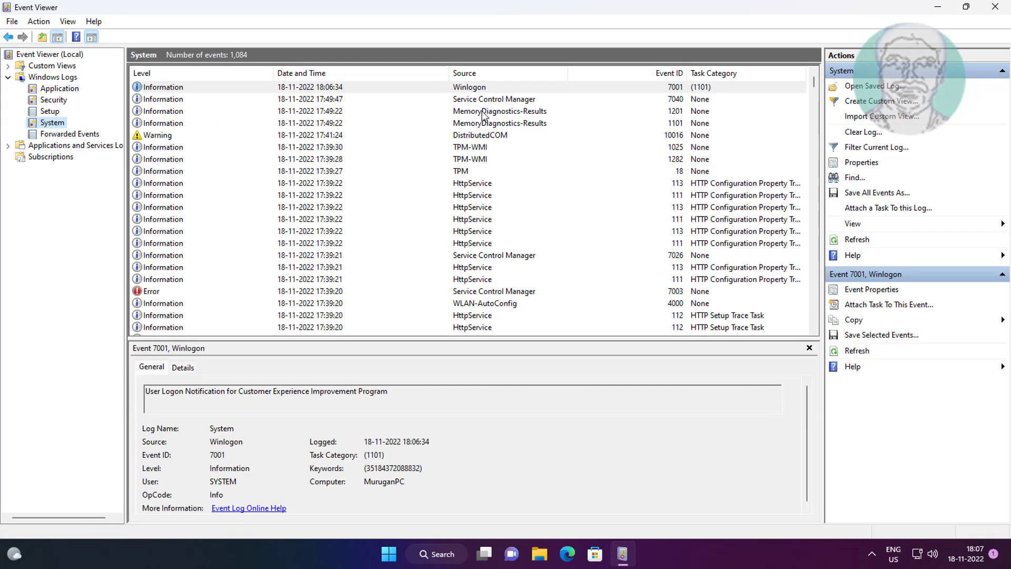
- Read MemoryDiagnostics-Results event 1201 confirming no memory errors, then close Event Viewer
click(326, 111)
double_click(326, 112)
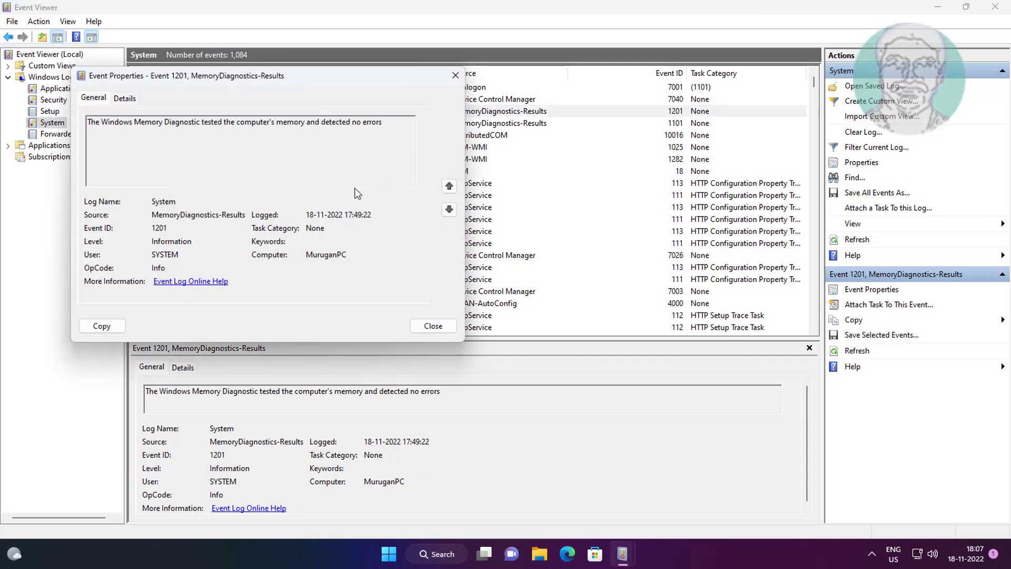
drag(404, 125, 87, 123)
click(433, 326)
click(998, 9)
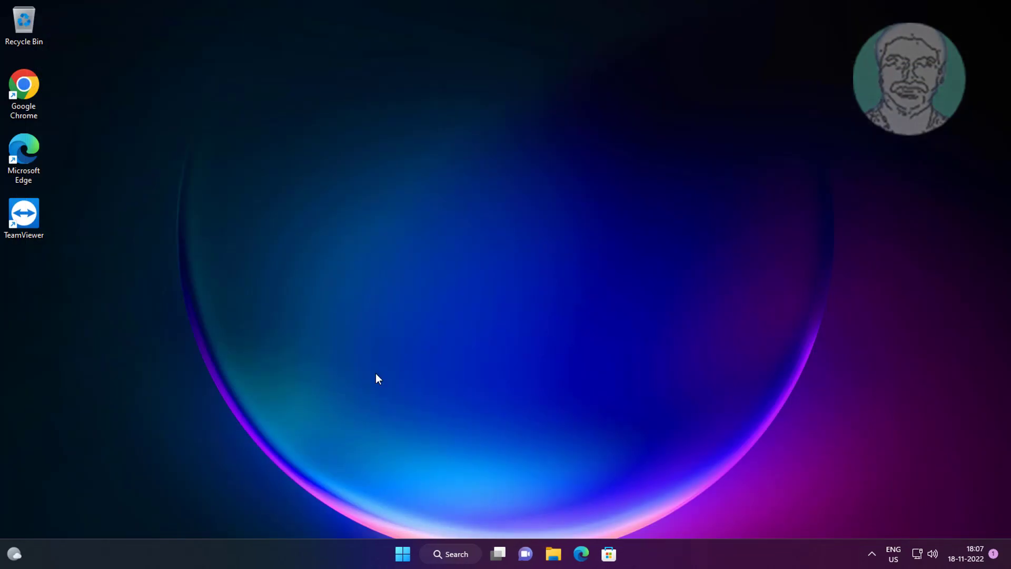
- Open Settings and go to the System > Recovery page
click(404, 553)
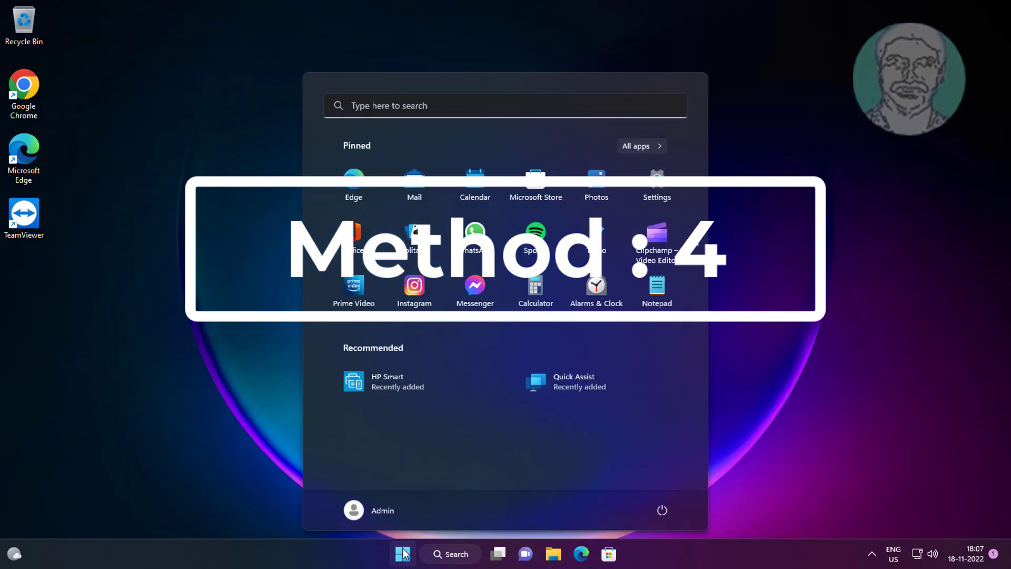
click(660, 178)
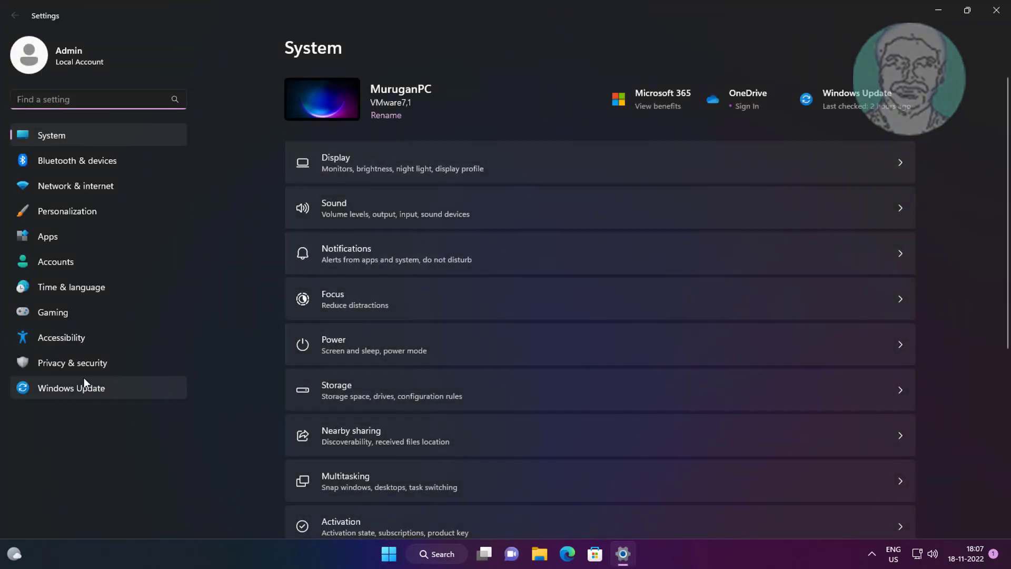
scroll(474, 345, down, 5)
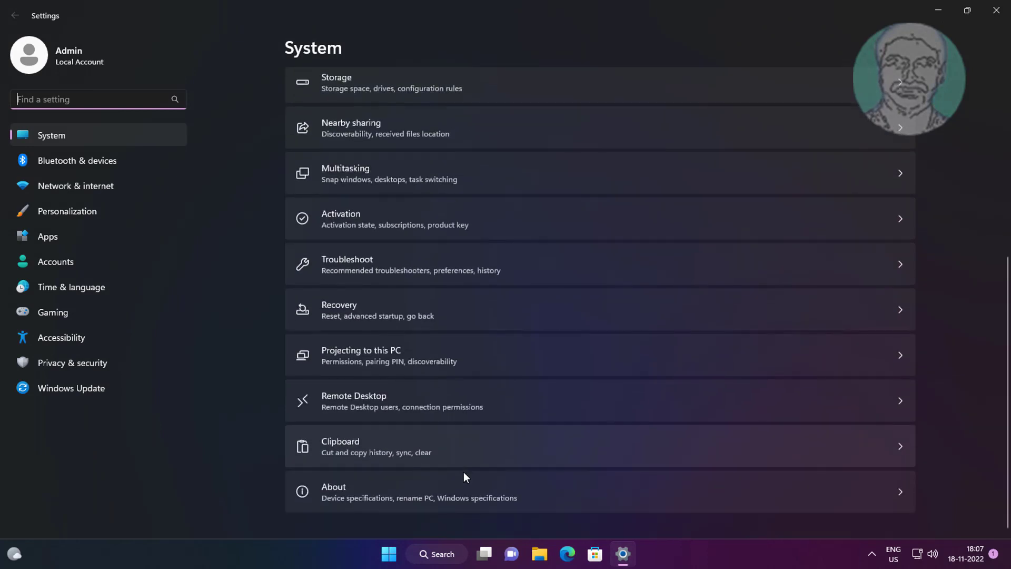
click(383, 306)
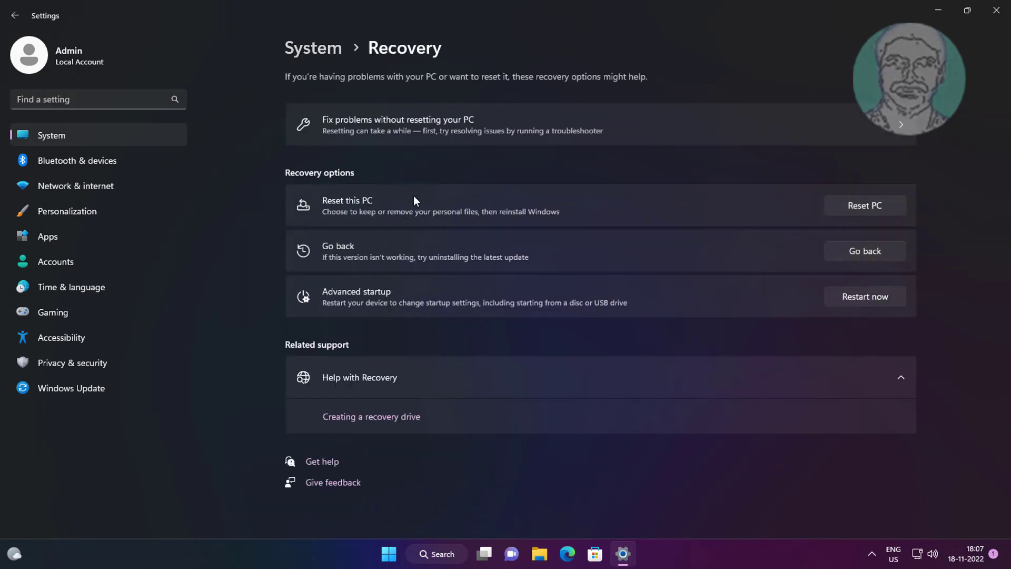
- Reset this PC with Keep my files and Cloud download, continuing past the recent-update warning
click(861, 205)
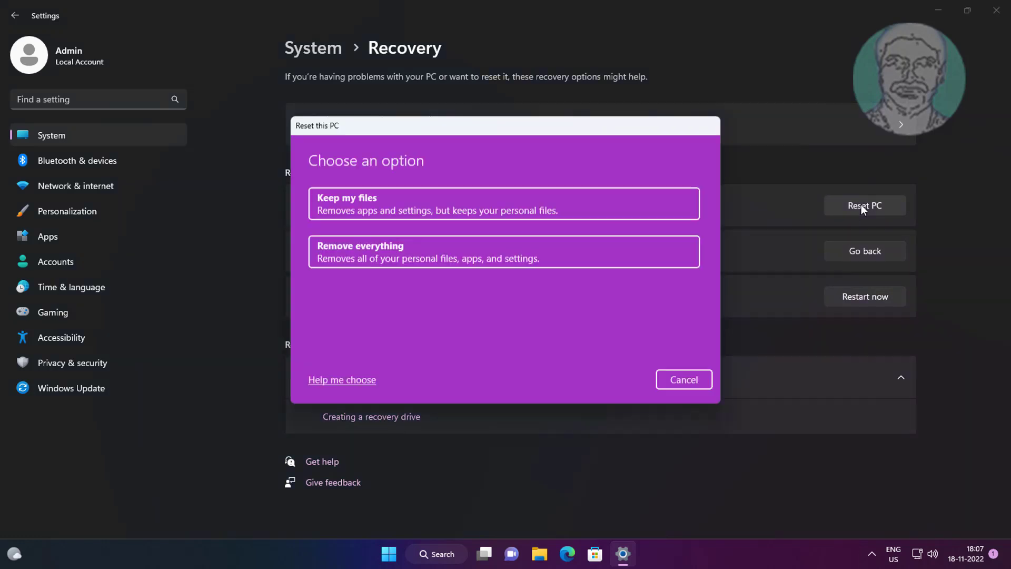
click(503, 209)
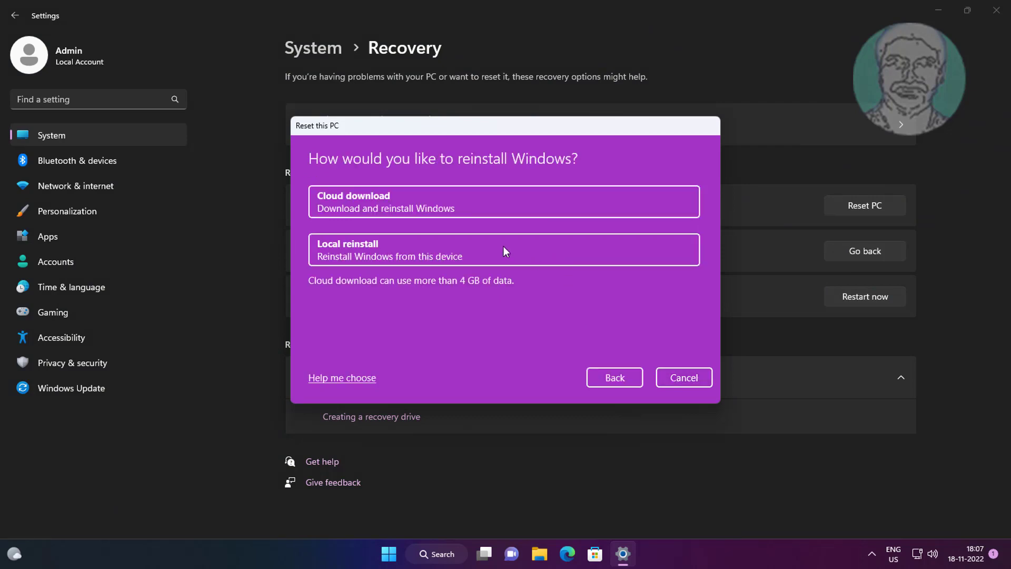
click(413, 198)
click(636, 377)
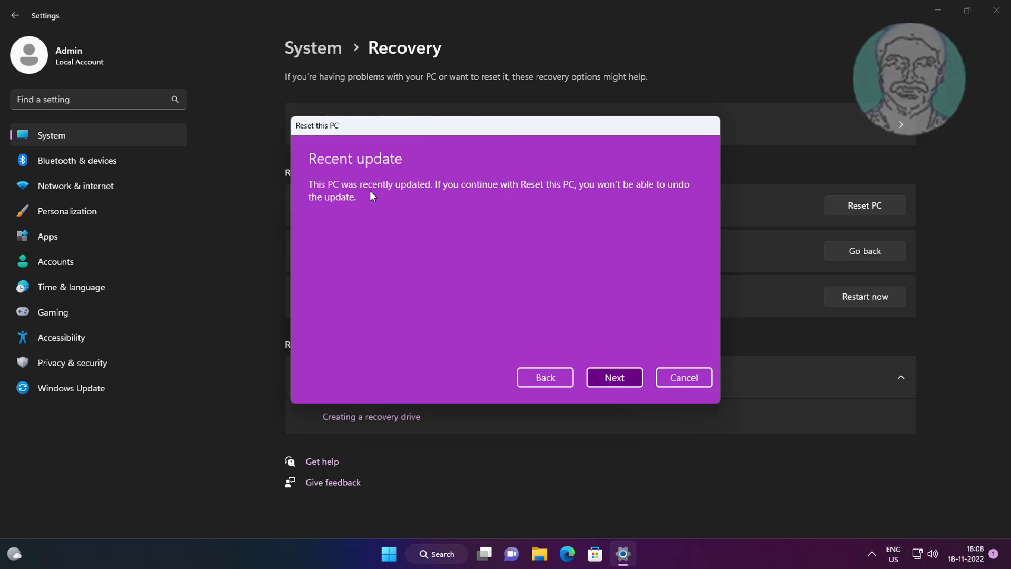
click(619, 377)
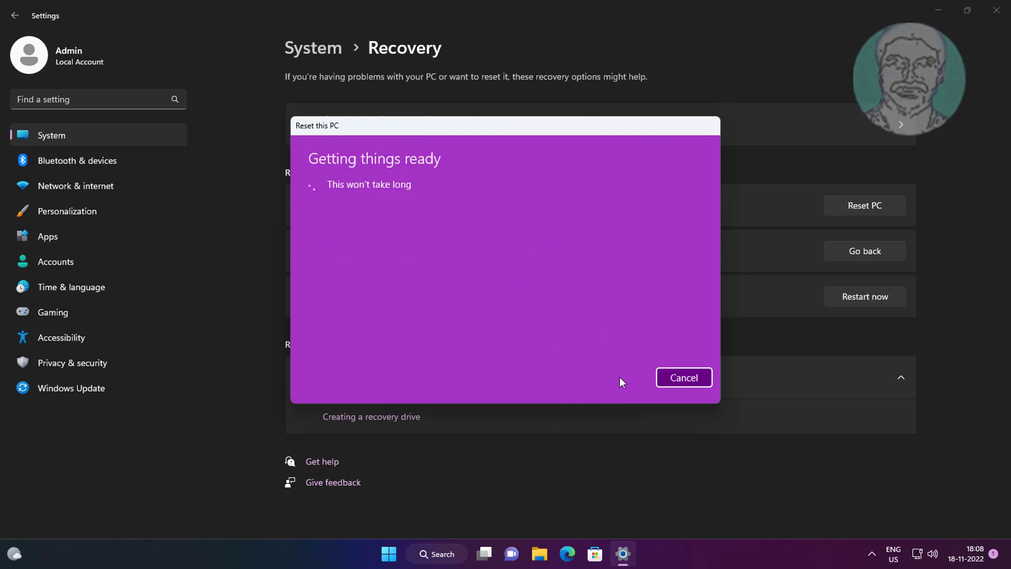